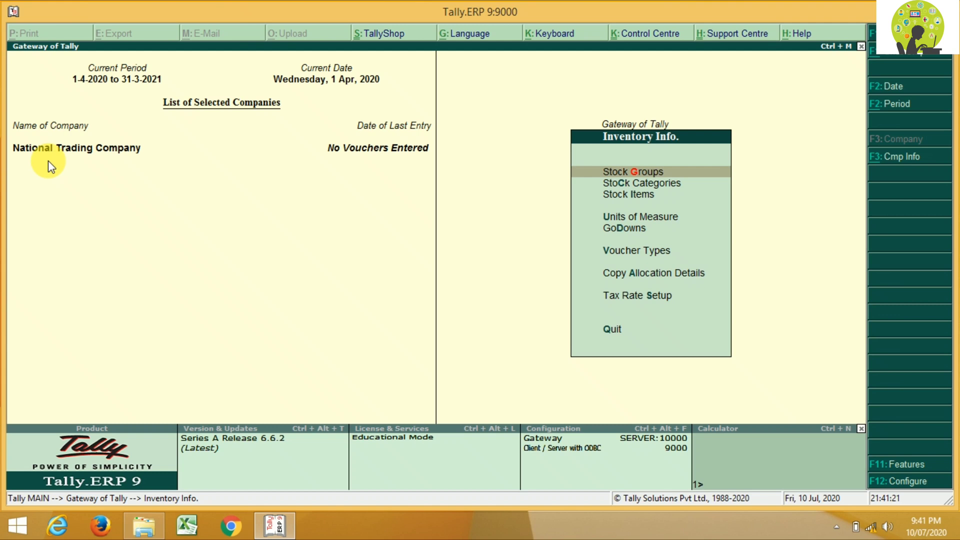
Start creating a single stock item in the inventory masters and name it SAMSUNG FT02
key(Down)
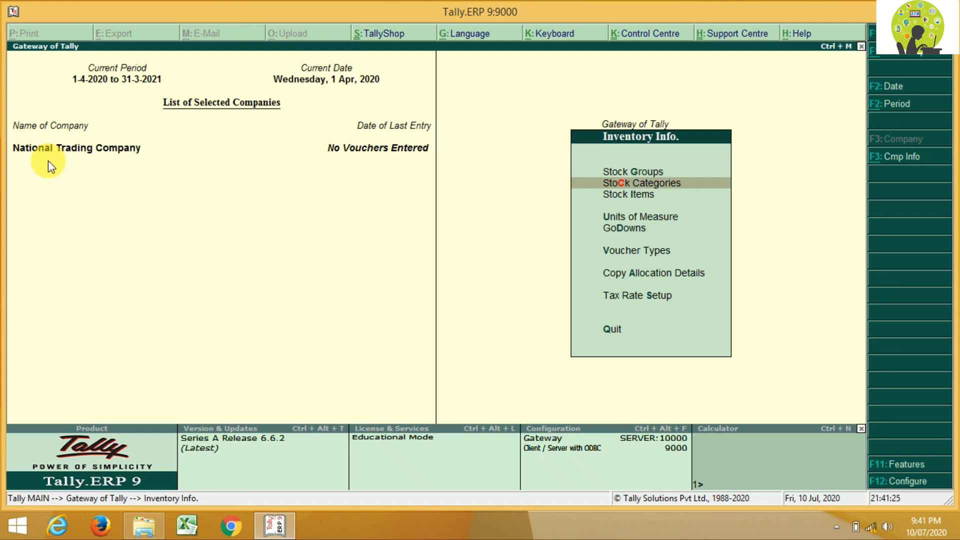
key(Down)
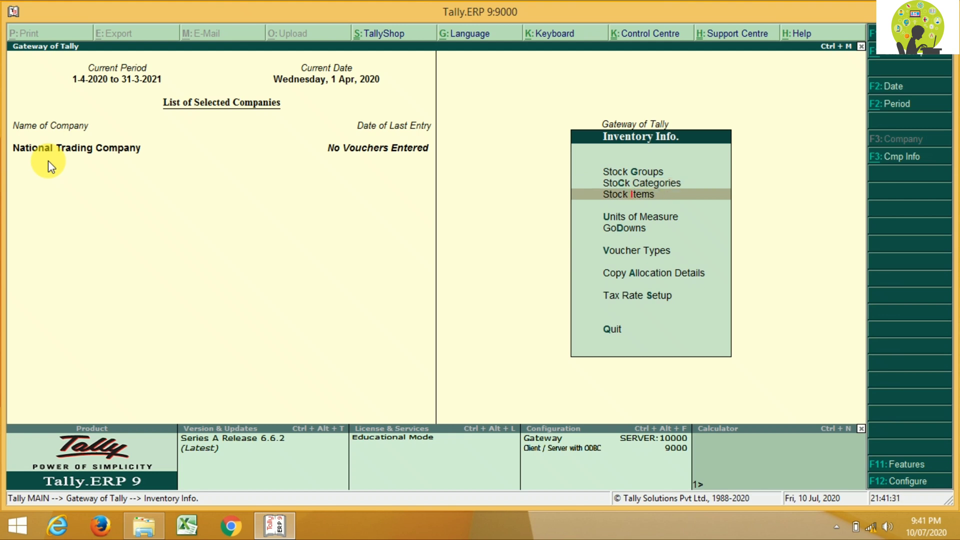
key(Return)
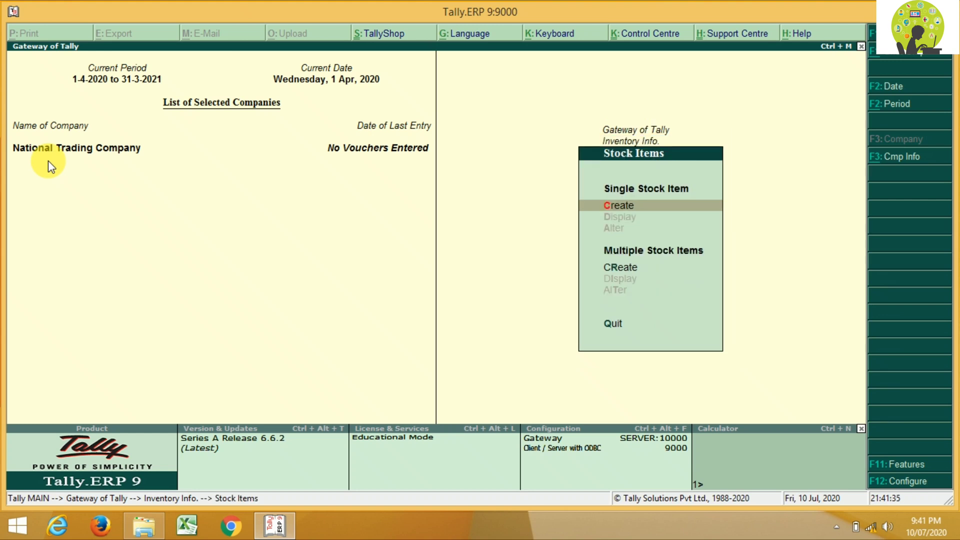
key(Return)
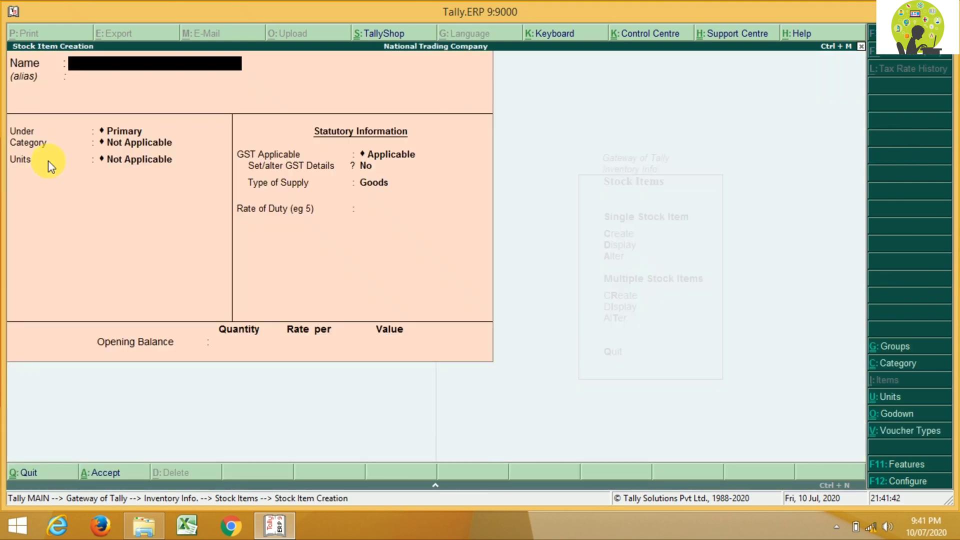
text(SAMSUNG)
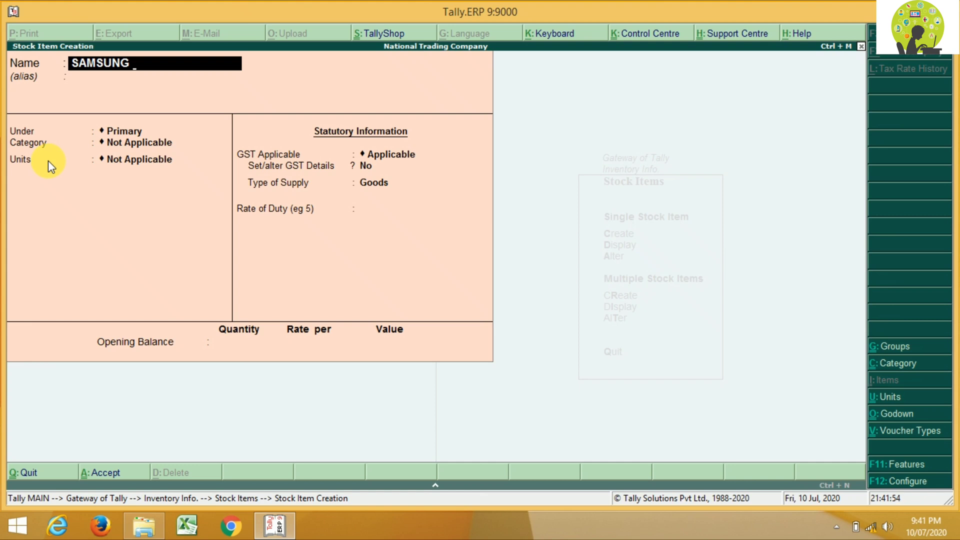
text( FT02)
key(Return)
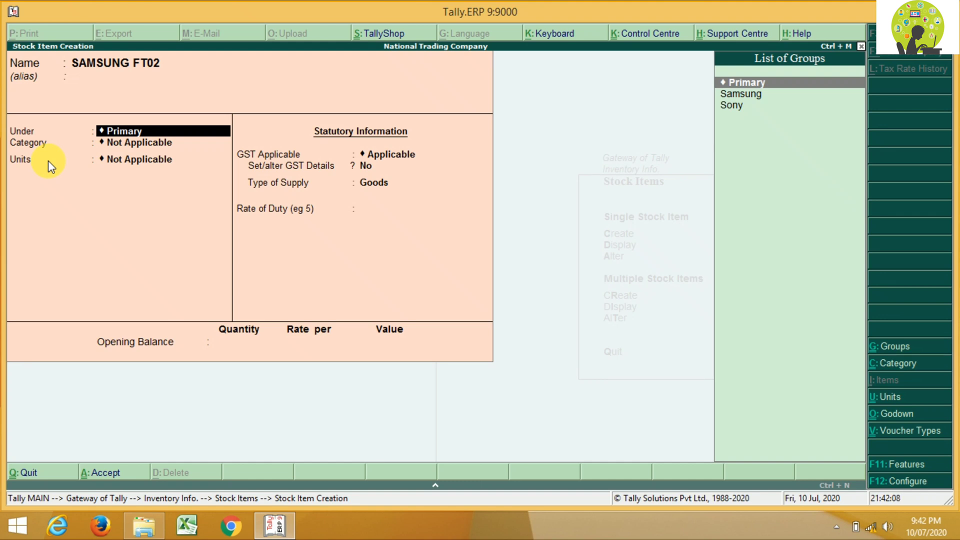
Place the stock item under the Samsung group with category LCD and units Nos
key(Down)
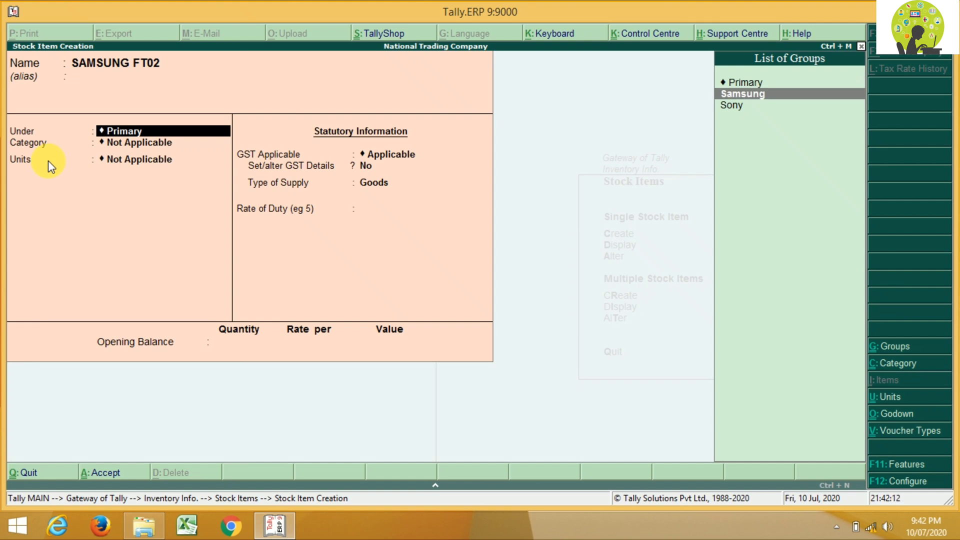
key(Return)
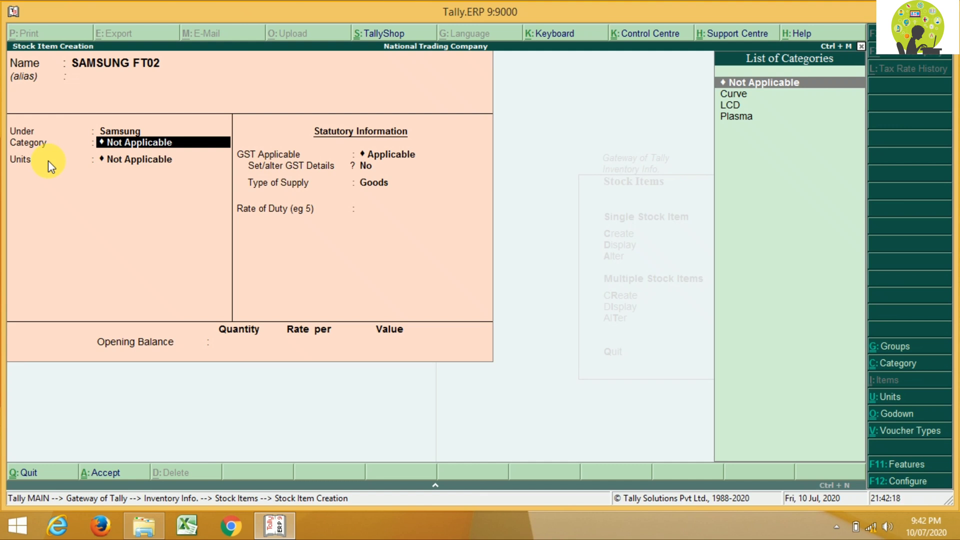
key(Down)
key(Down)
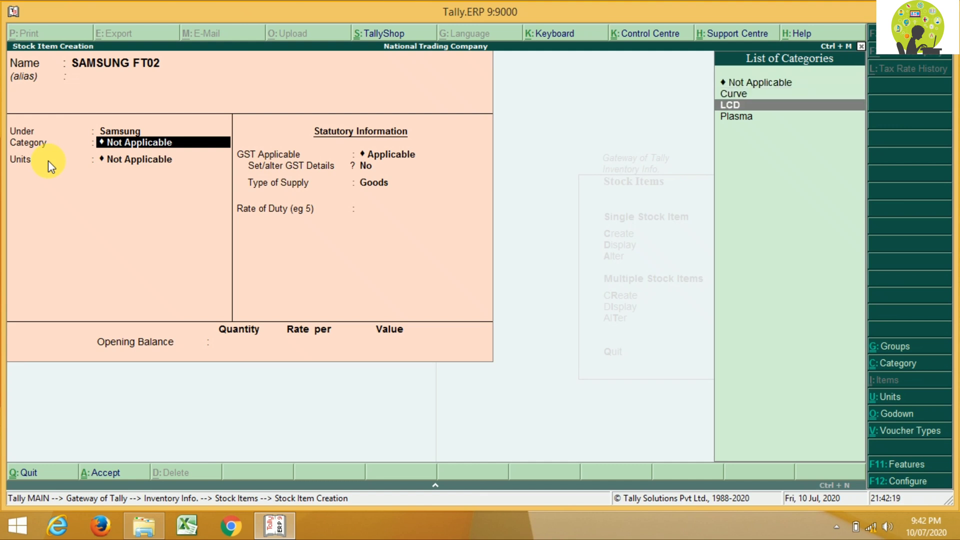
key(Return)
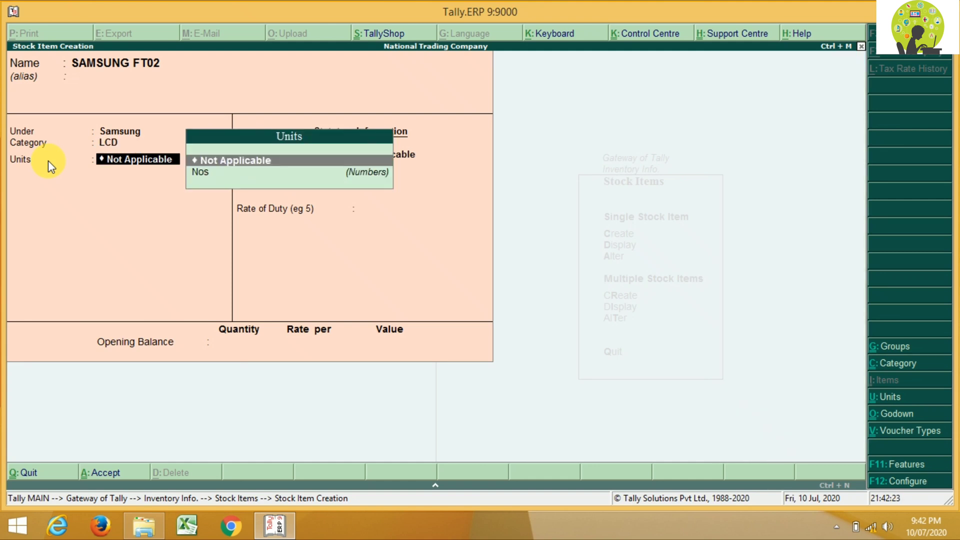
key(Down)
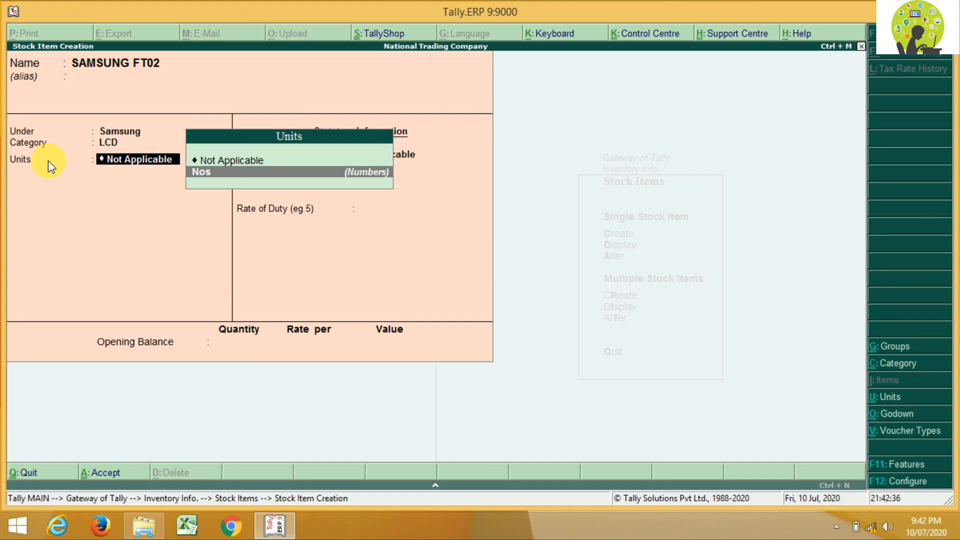
key(Return)
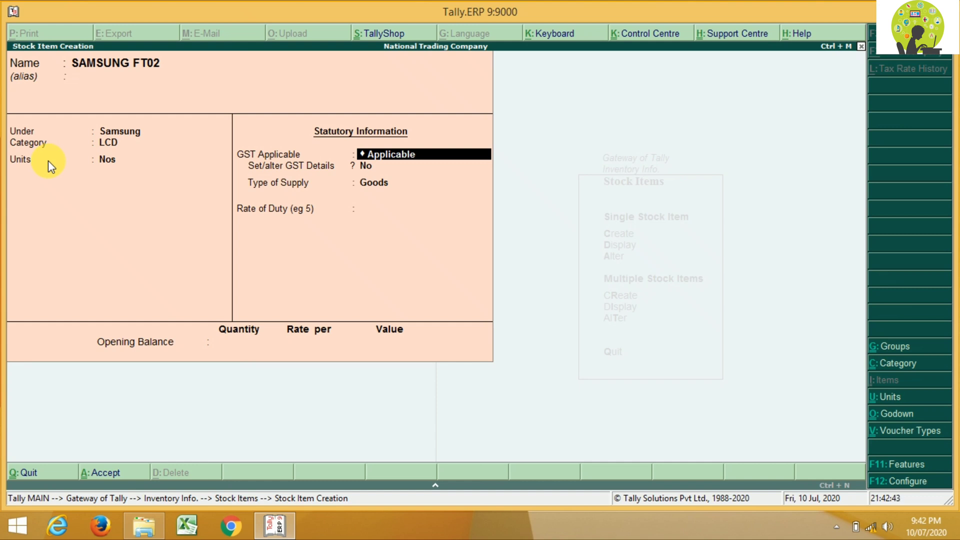
Keep GST applicable, set the GST details option to Yes, and open the item's tax rate history
key(Return)
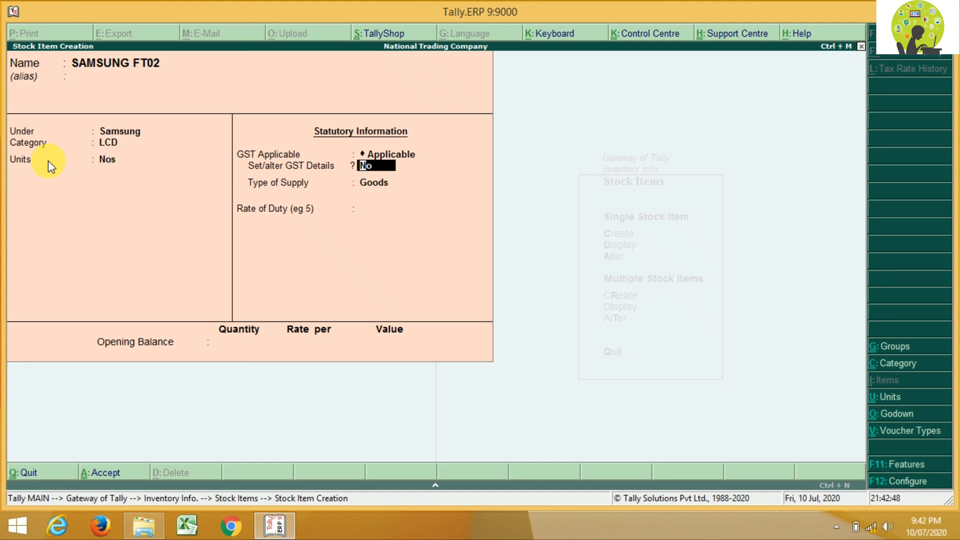
text(y)
key(Return)
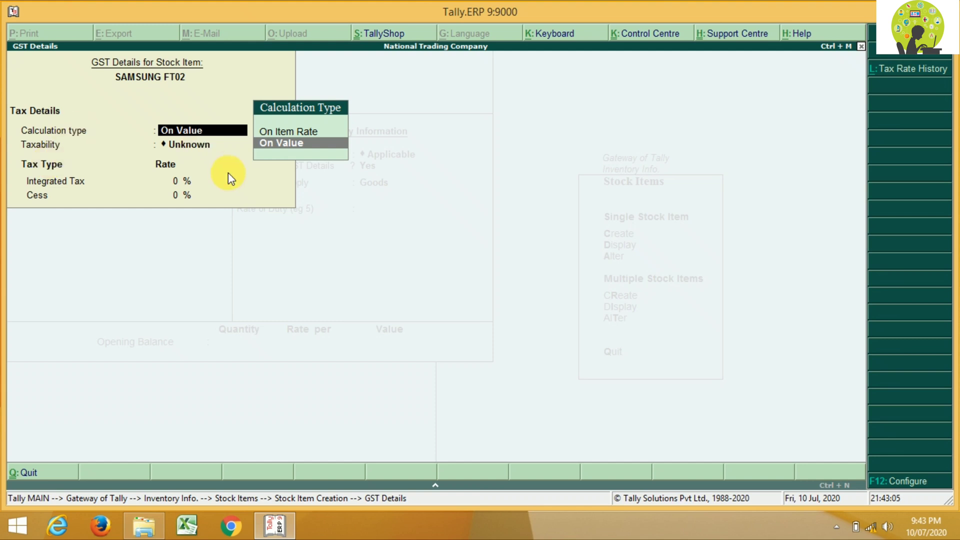
click(901, 483)
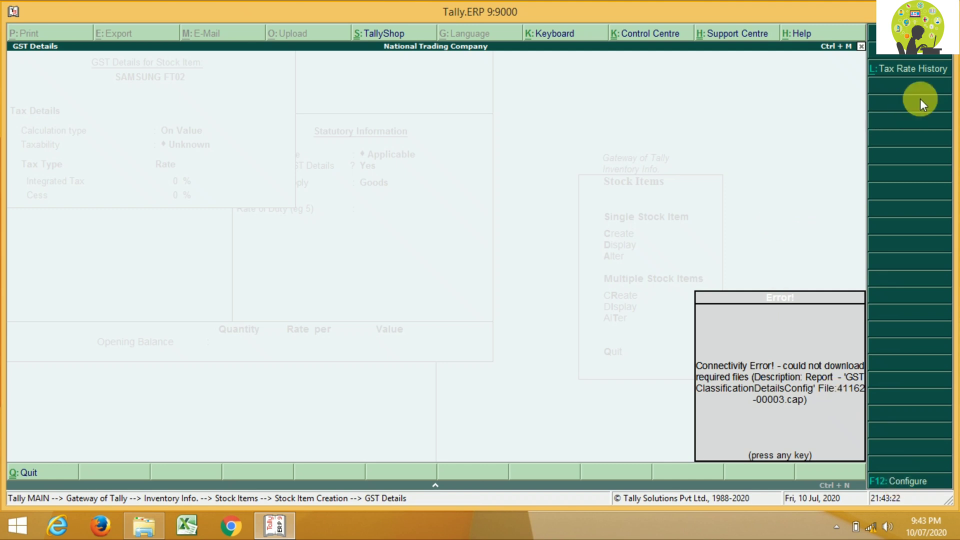
click(909, 74)
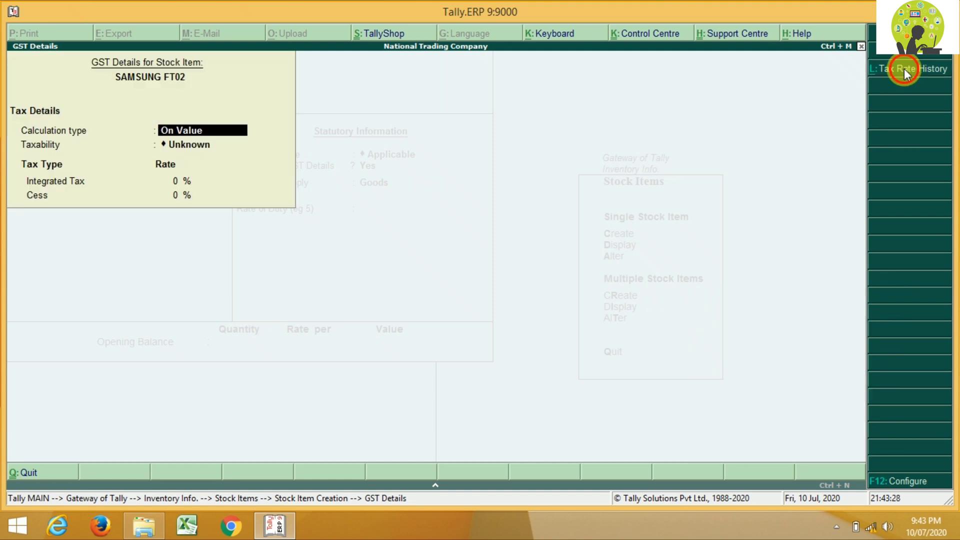
click(905, 70)
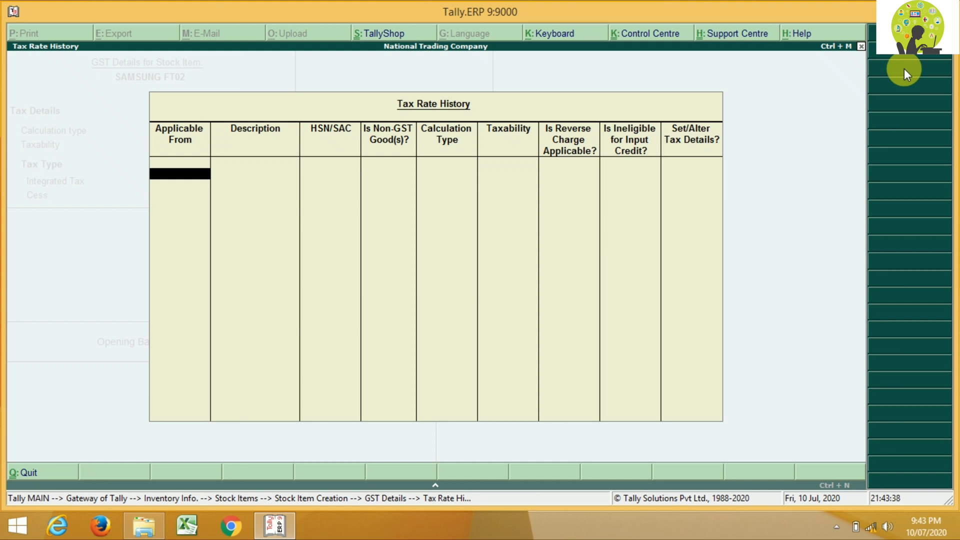
Enter 1-Apr-2020 as the applicable-from date of the first tax rate history row
text(1)
text(.7)
text(.2)
key(BackSpace)
key(BackSpace)
key(BackSpace)
text(4.)
text(20)
key(Return)
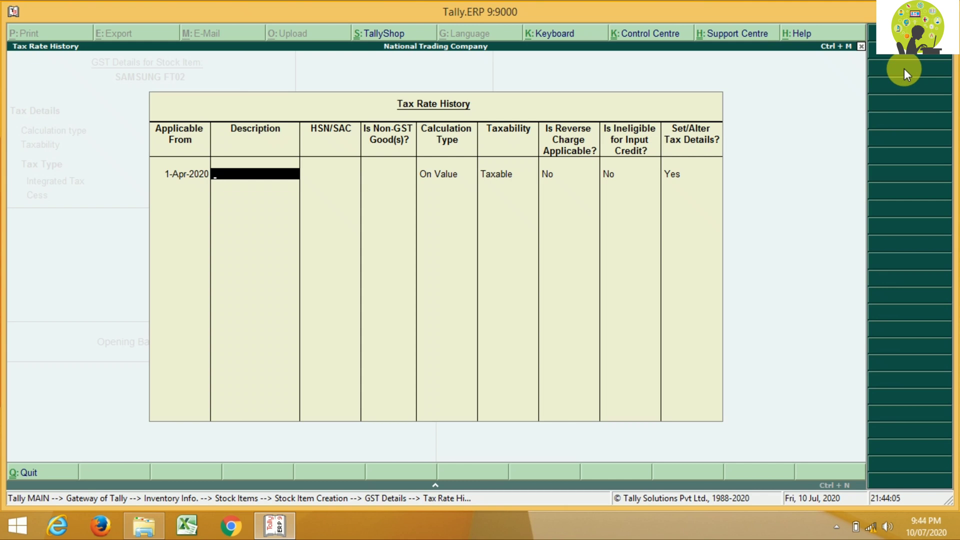
Describe the tax rate row as SAMSUNG FT02 and set its HSN/SAC code to 8528
text(SAMSUNG FT02)
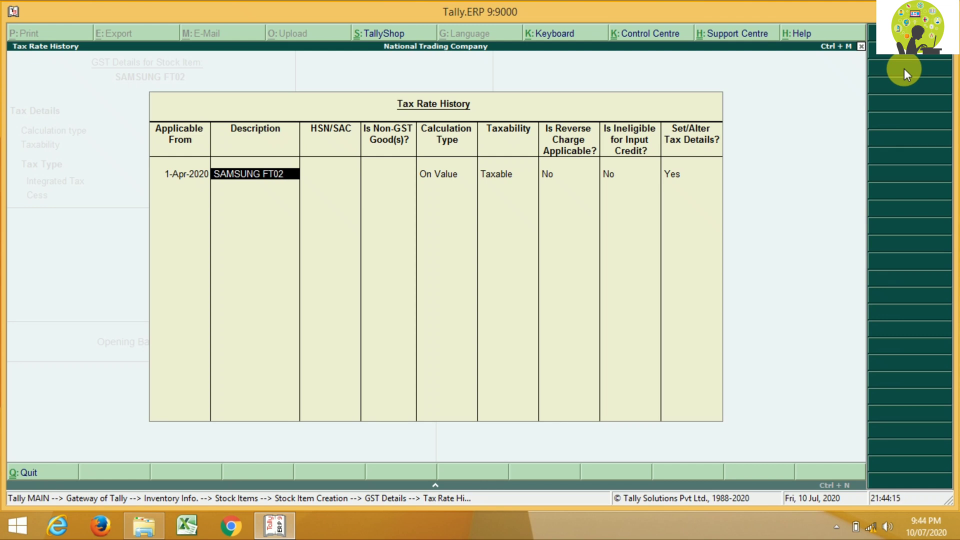
key(Return)
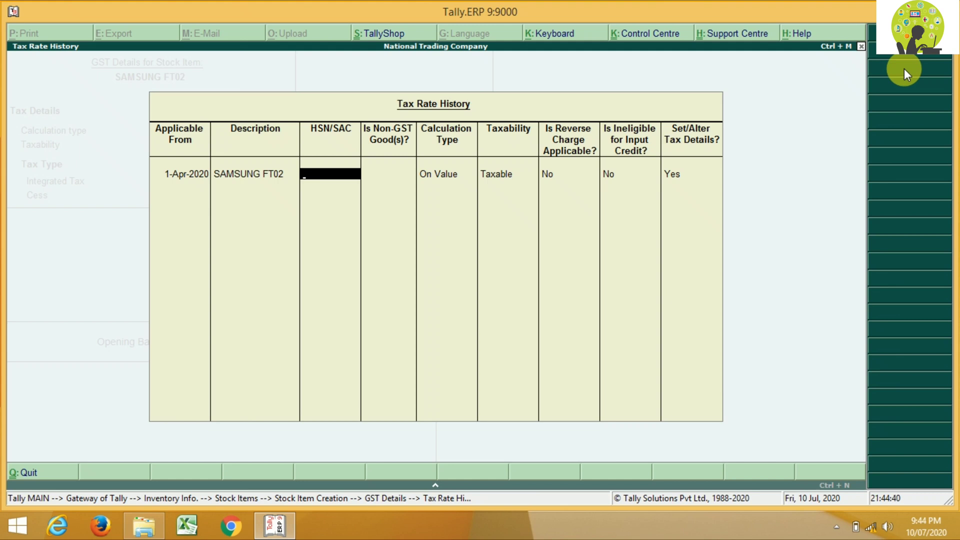
text(8528)
key(Return)
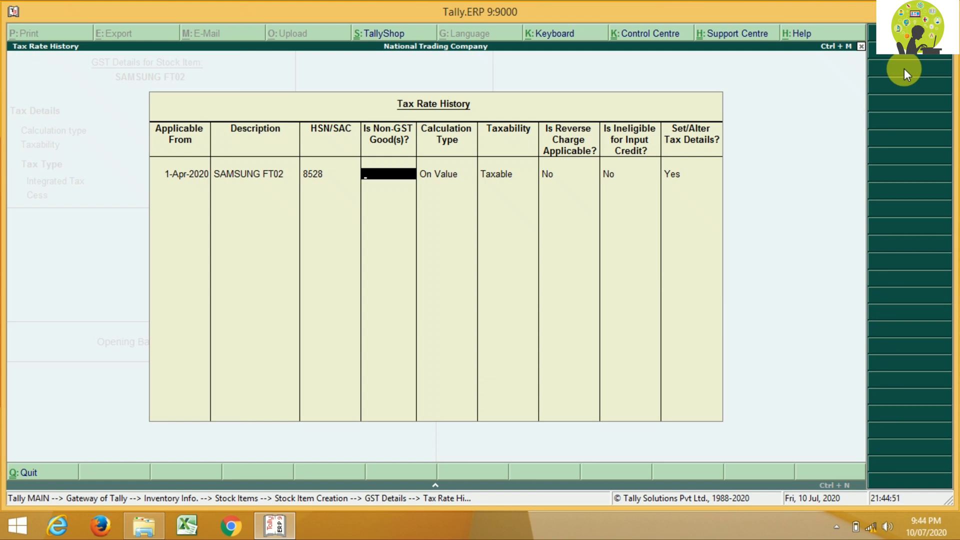
Set non-GST goods to No for the row, keeping On Value as the calculation type and Taxable as the taxability
key(Return)
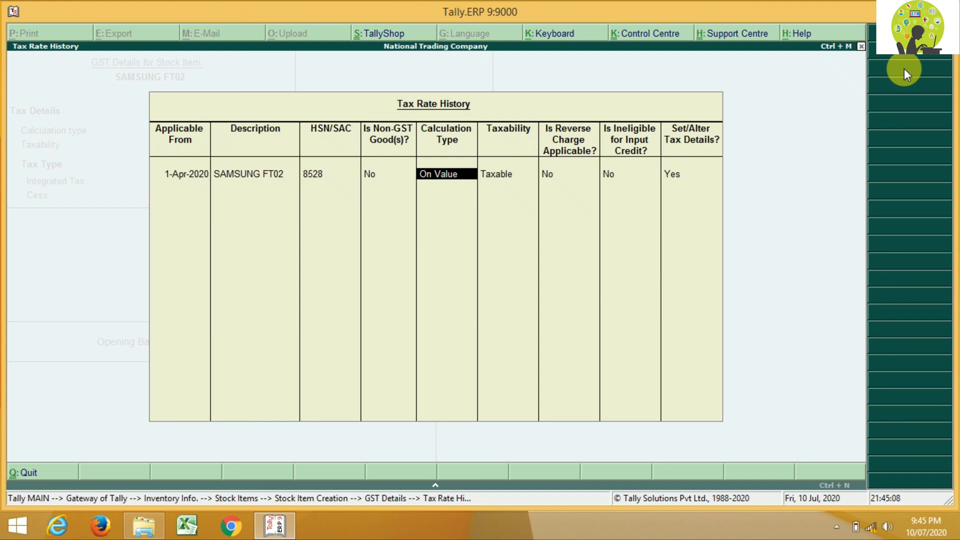
key(Return)
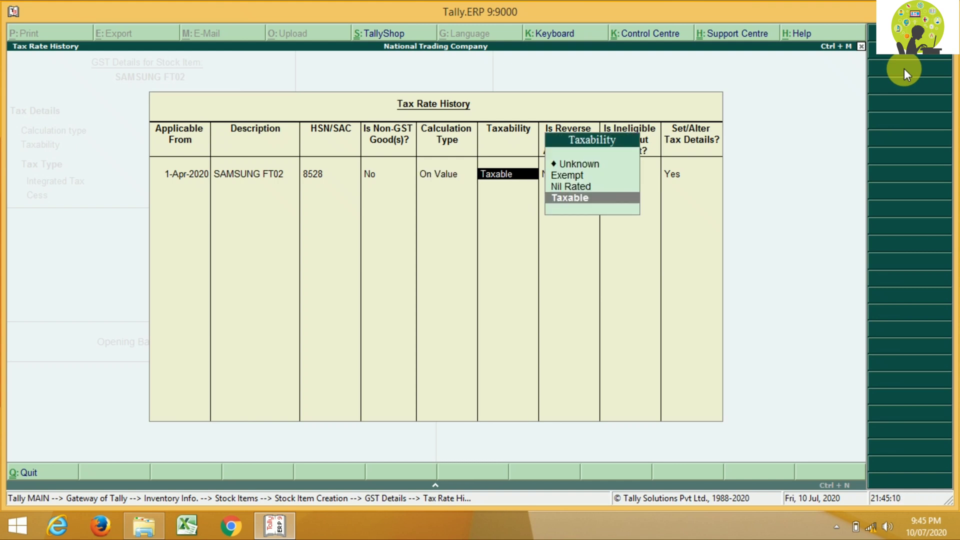
key(Return)
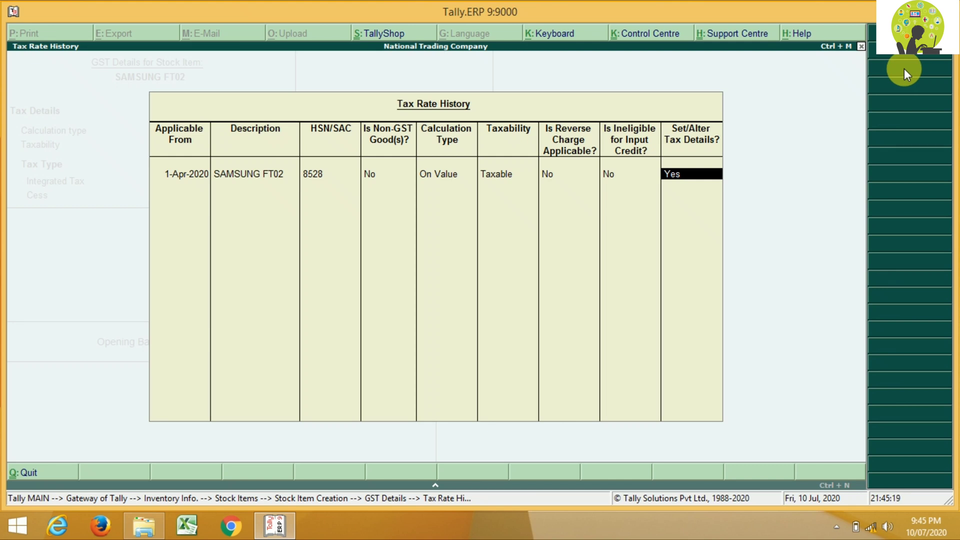
Set the integrated tax rate to 28% in the row's tax details and accept the item's GST details
key(Return)
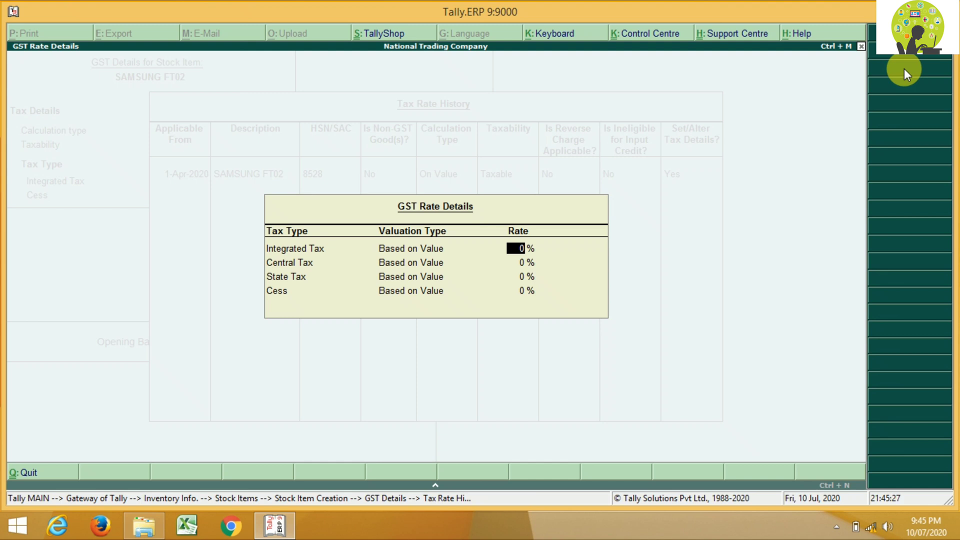
text(28)
key(Return)
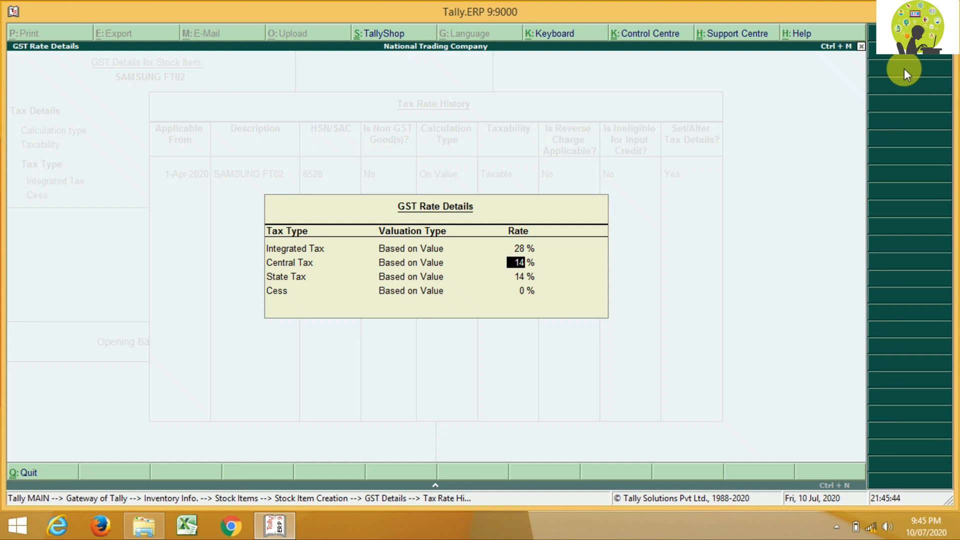
key(Return)
key(Return)
key(Return)
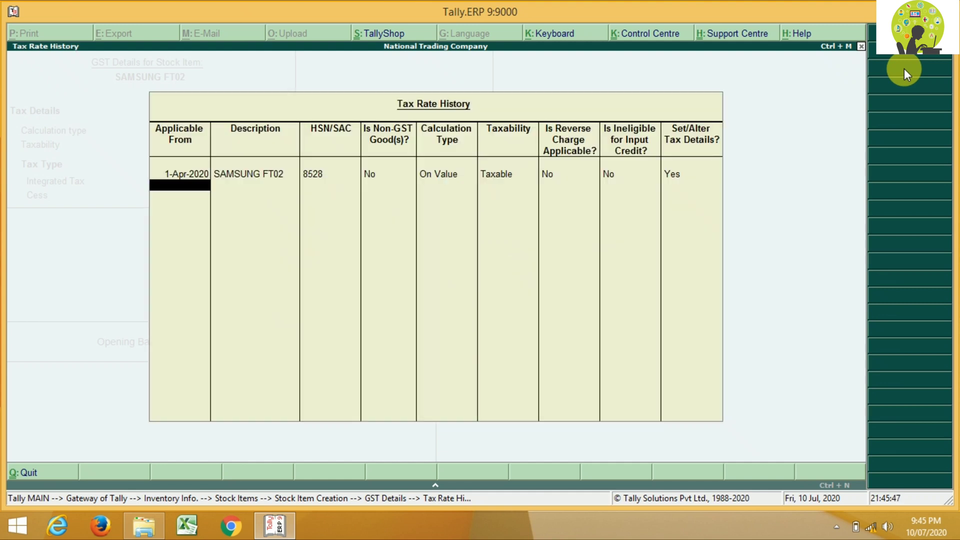
key(Return)
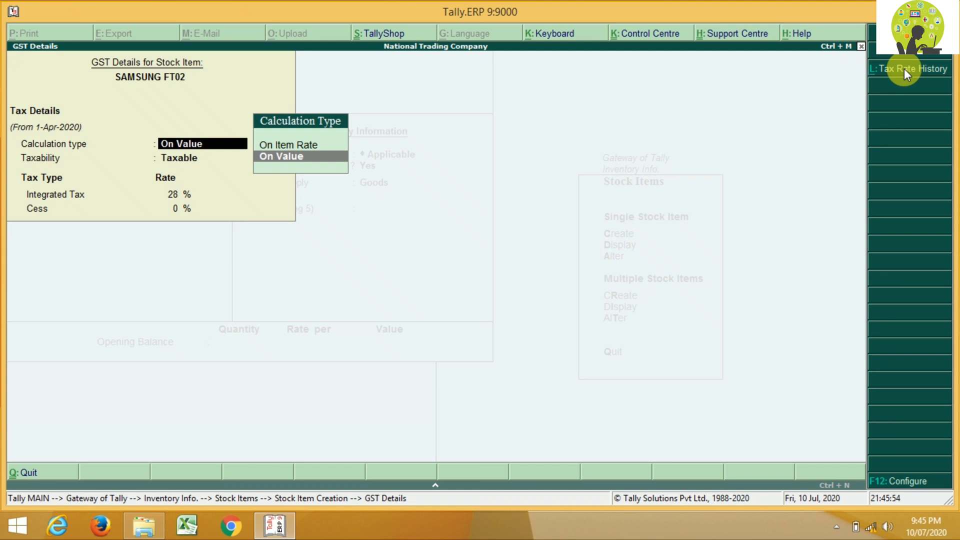
key(Return)
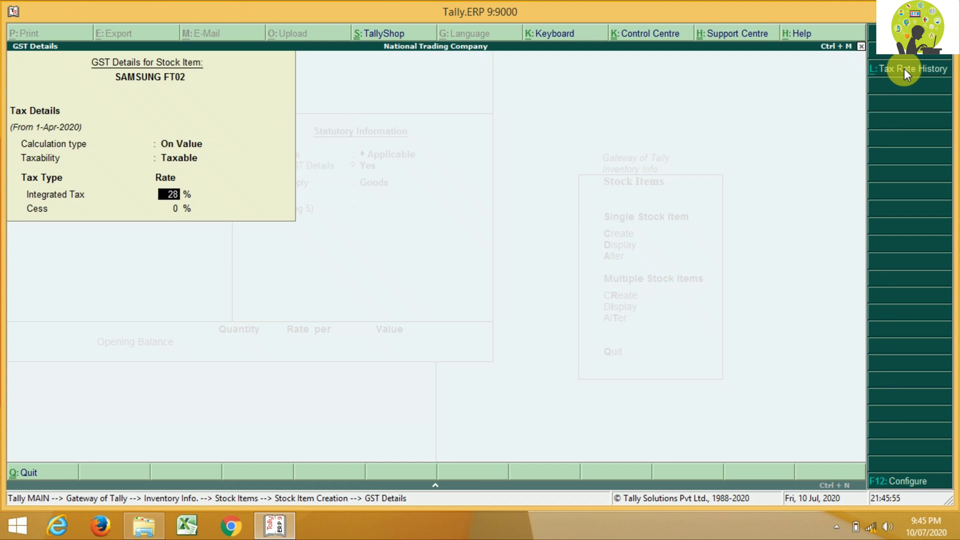
key(Return)
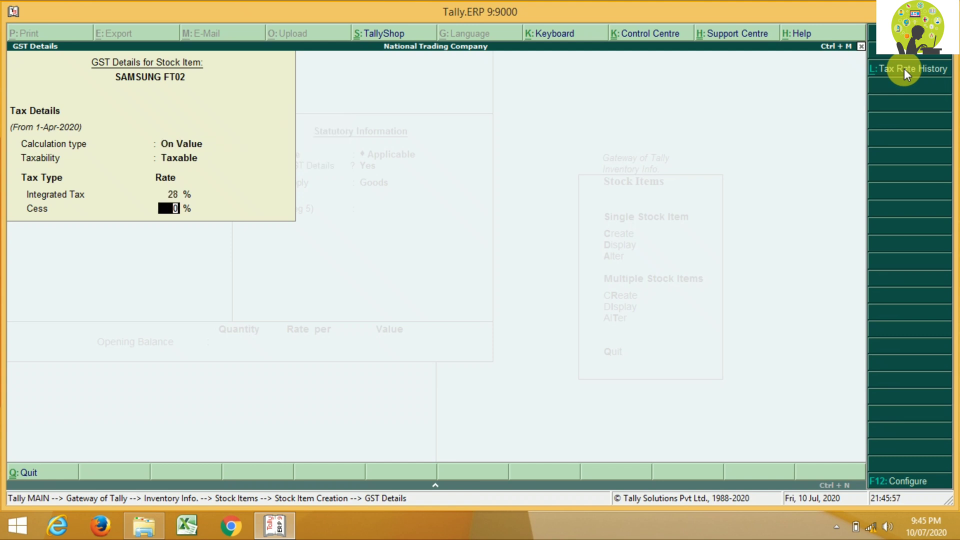
key(Return)
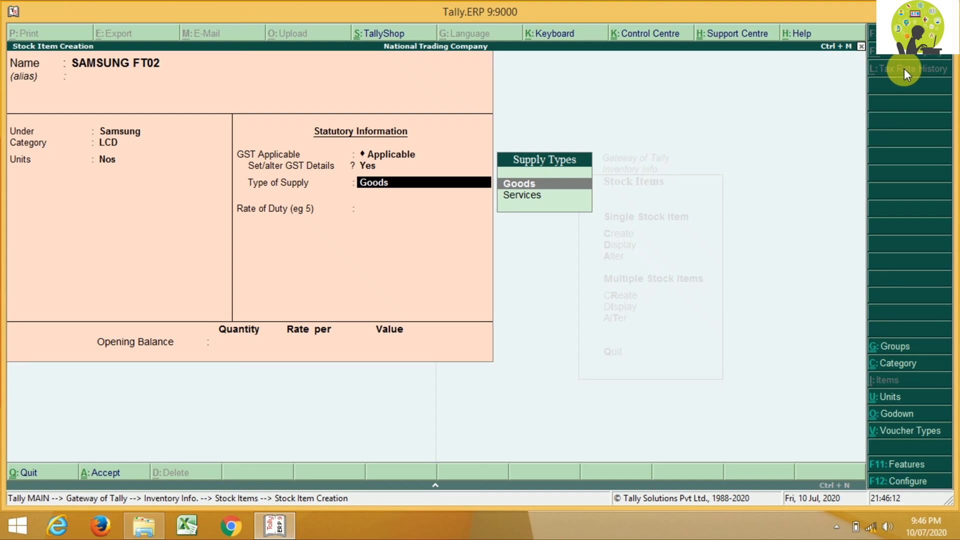
Keep Goods as the type of supply, leave the opening balance empty, and save the stock item
key(Return)
key(Return)
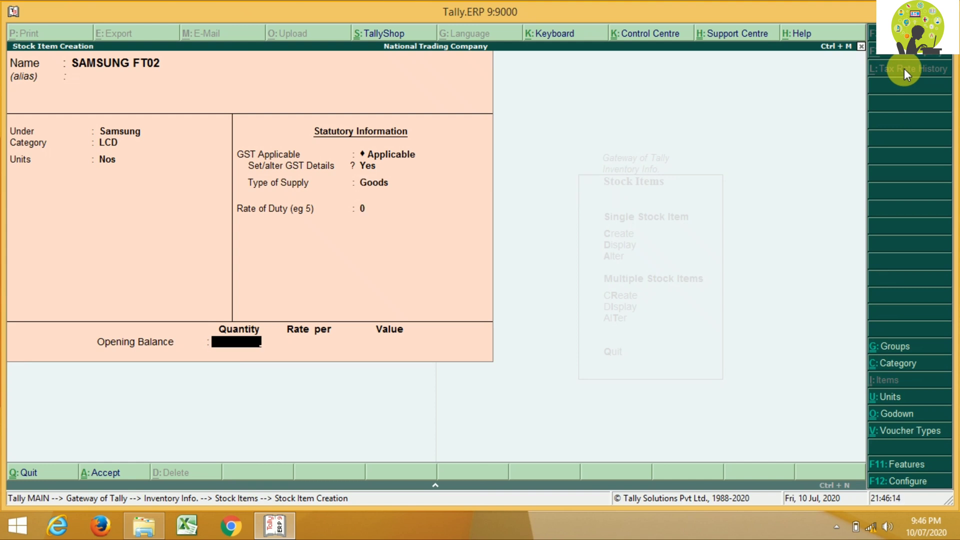
key(Return)
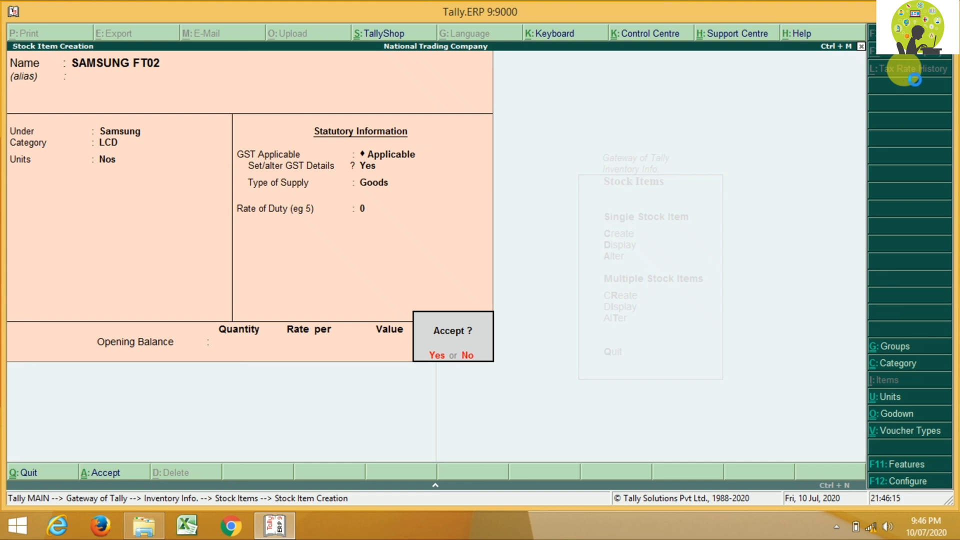
key(Return)
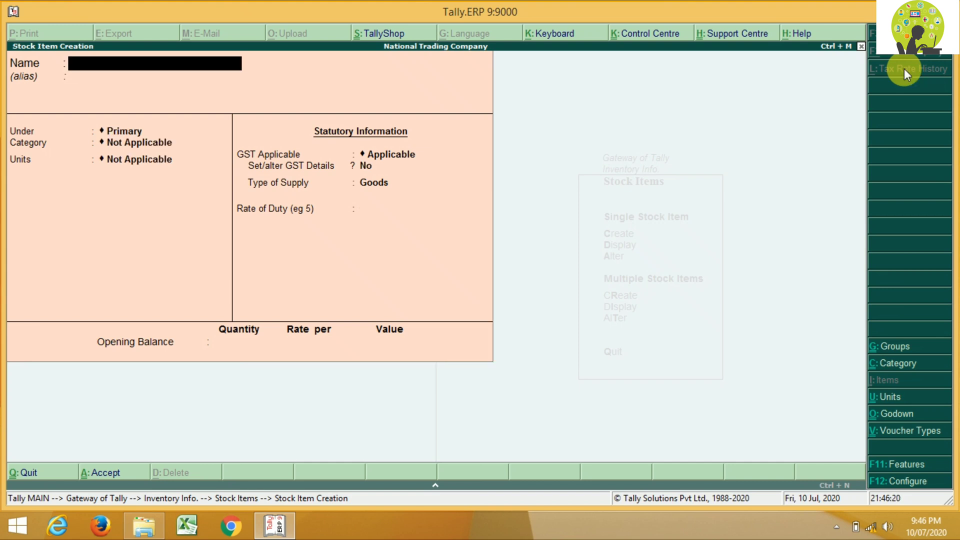
Leave stock item creation and open the list of single stock items for display
key(Escape)
key(Return)
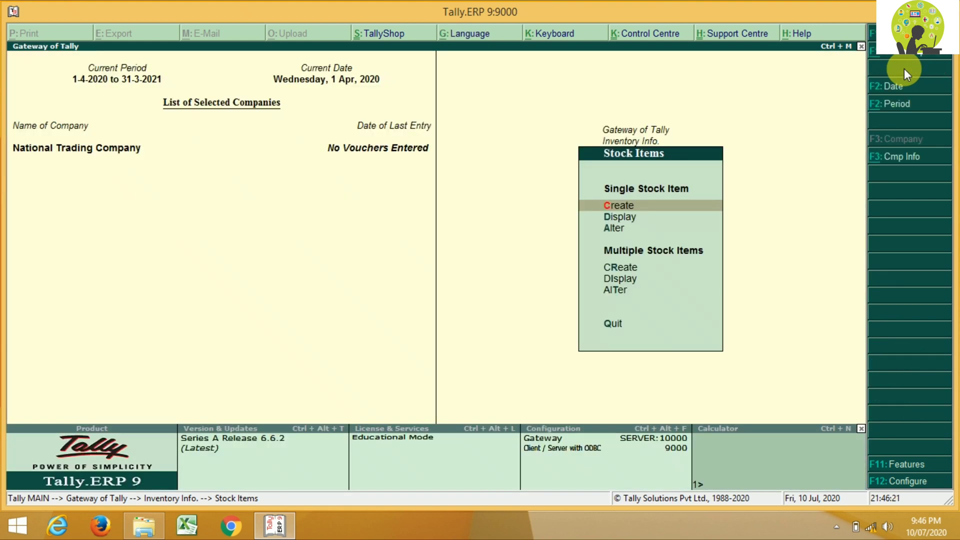
key(Down)
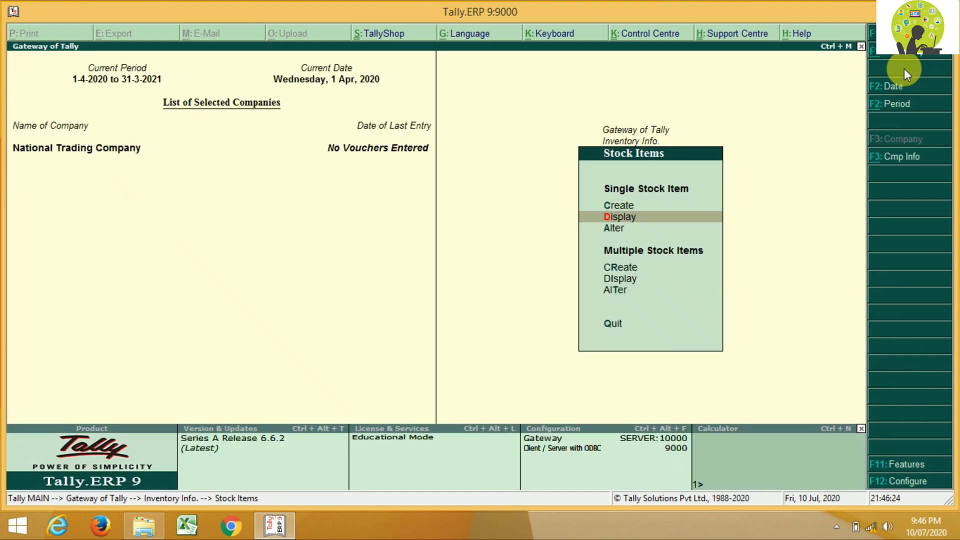
key(Return)
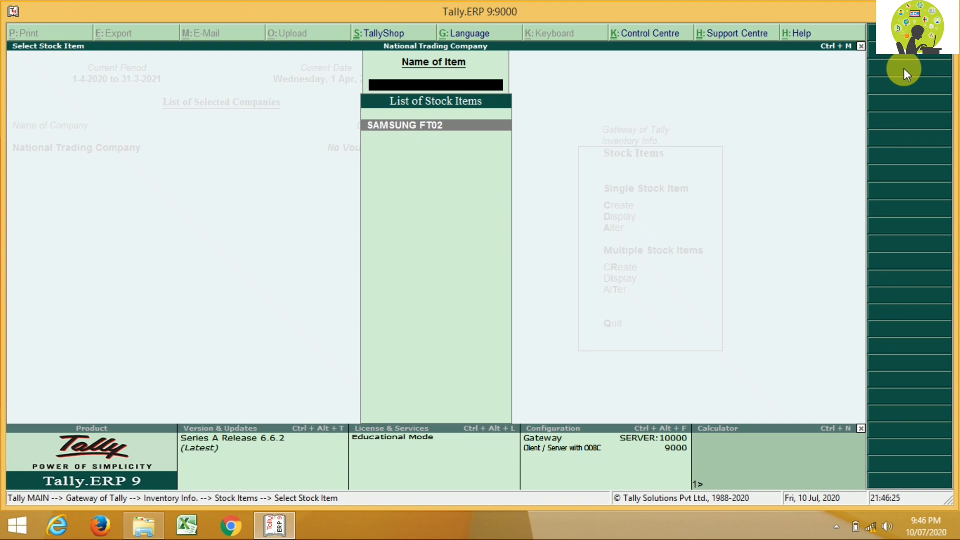